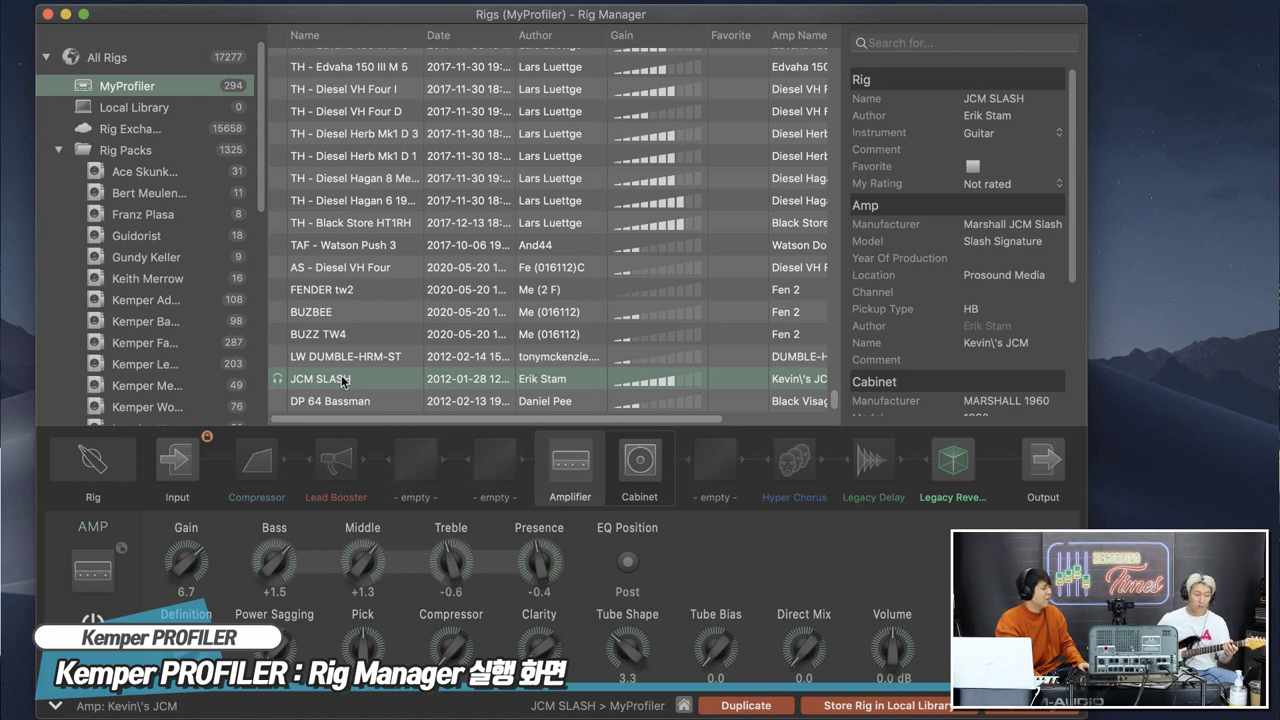
Step: Search the Rig Exchange library for "john pet" across all tags
left_click(898, 45)
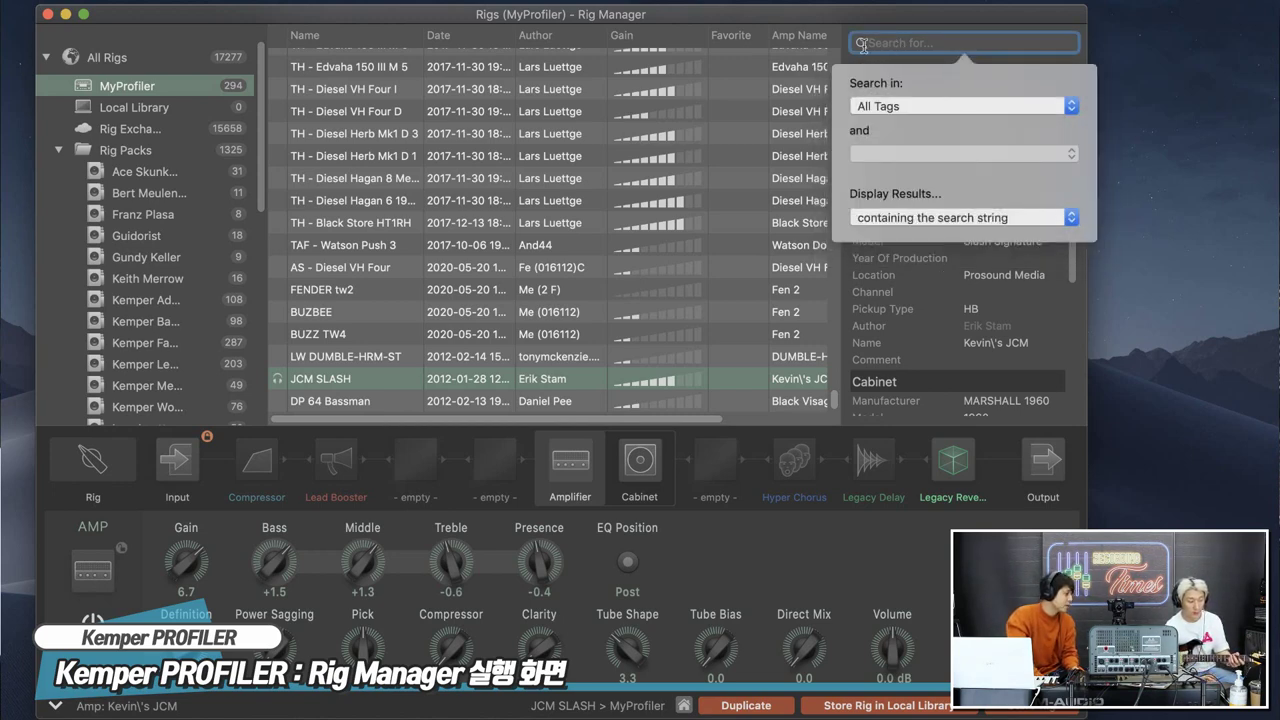
left_click(142, 133)
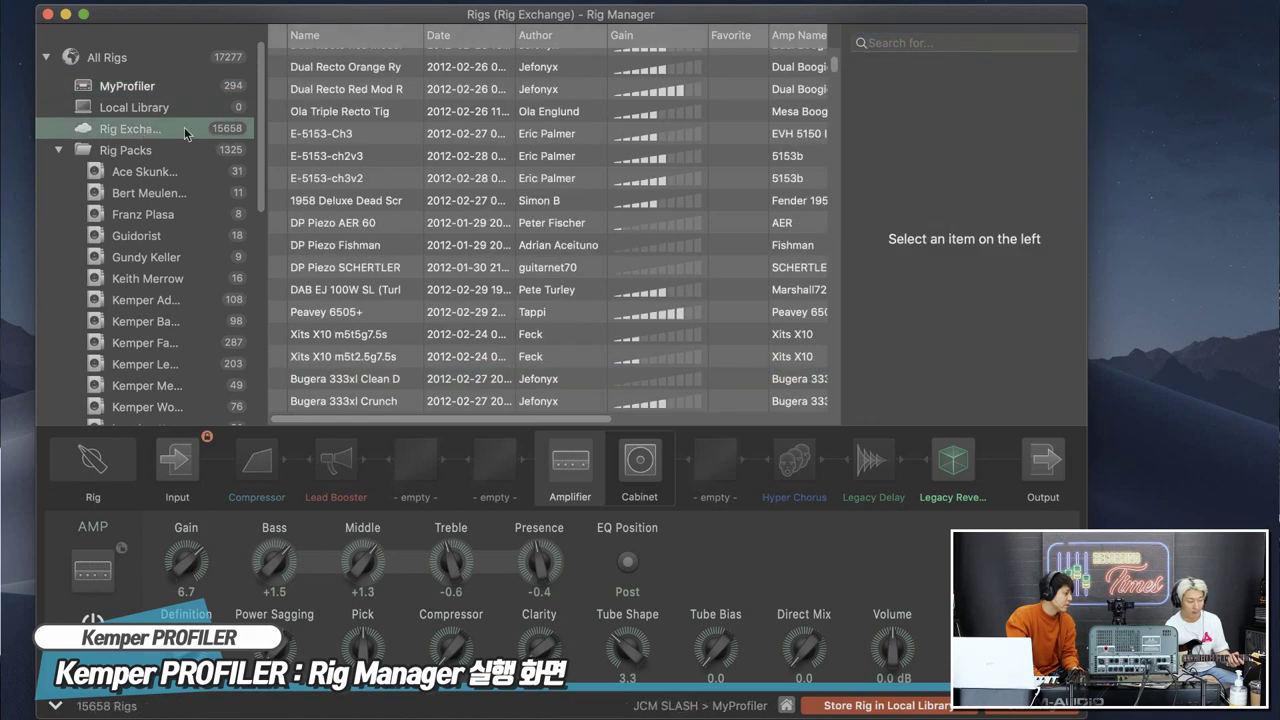
left_click(957, 37)
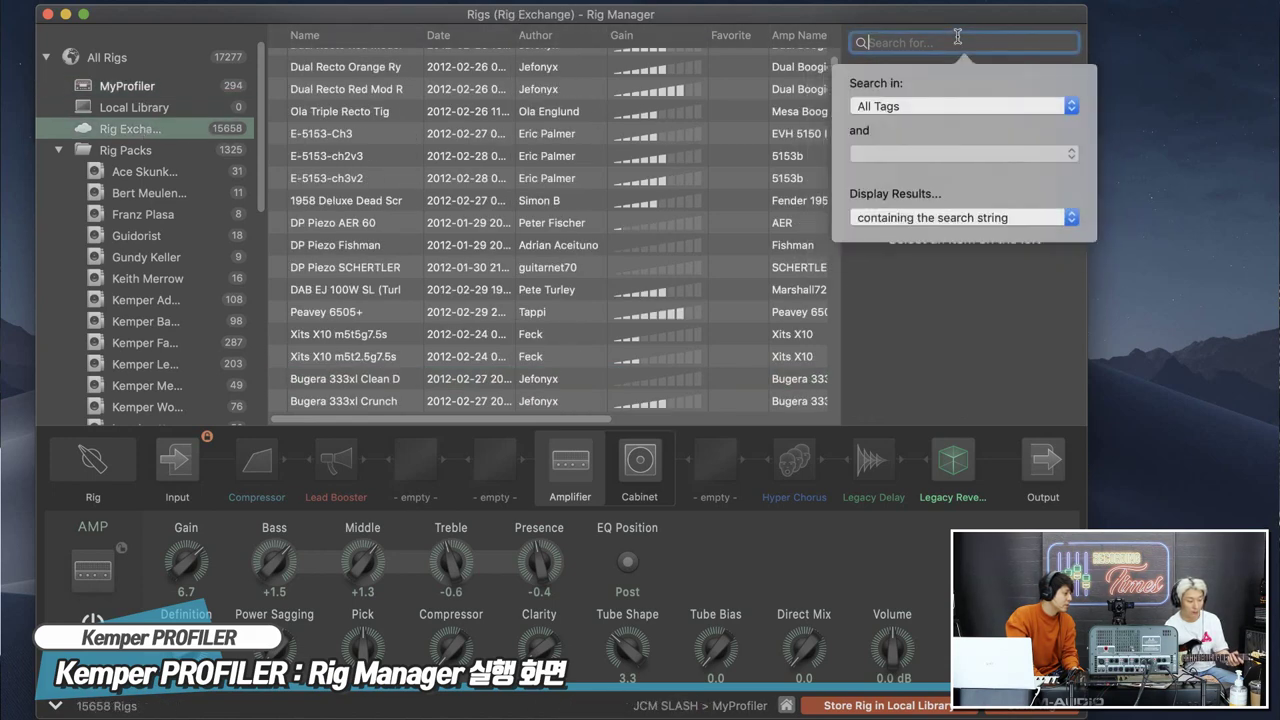
type("jpm")
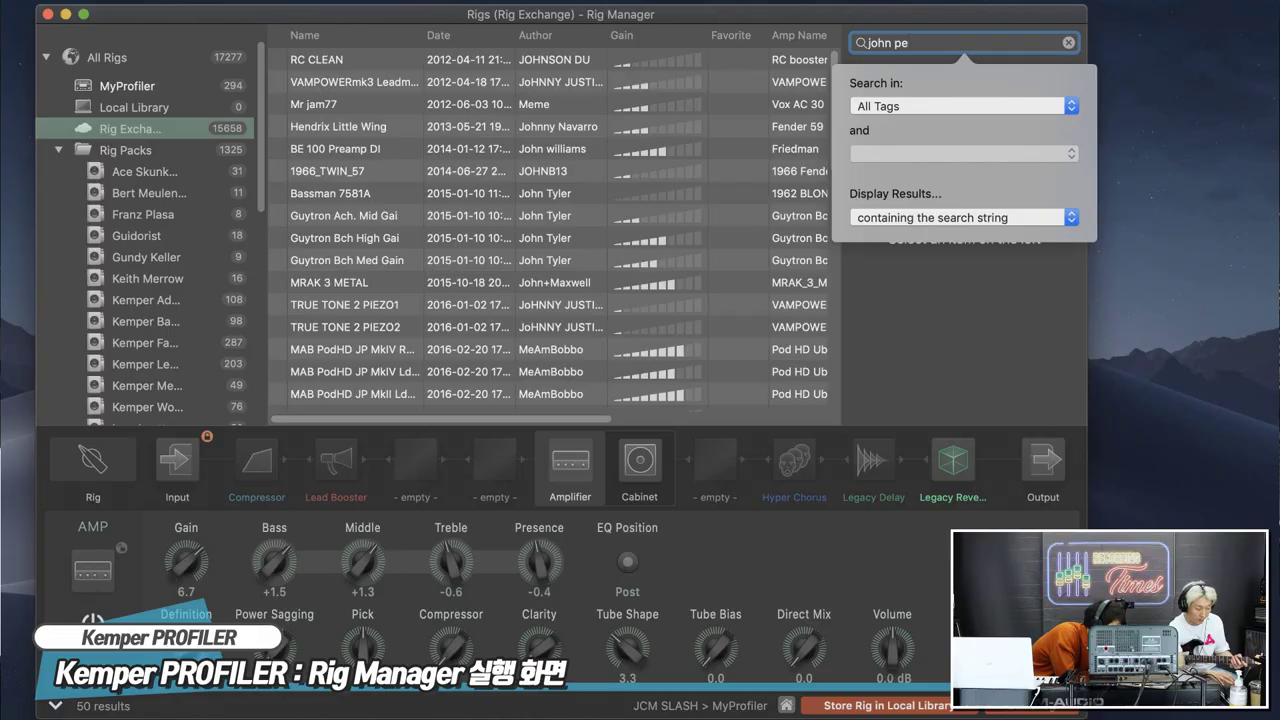
type("t")
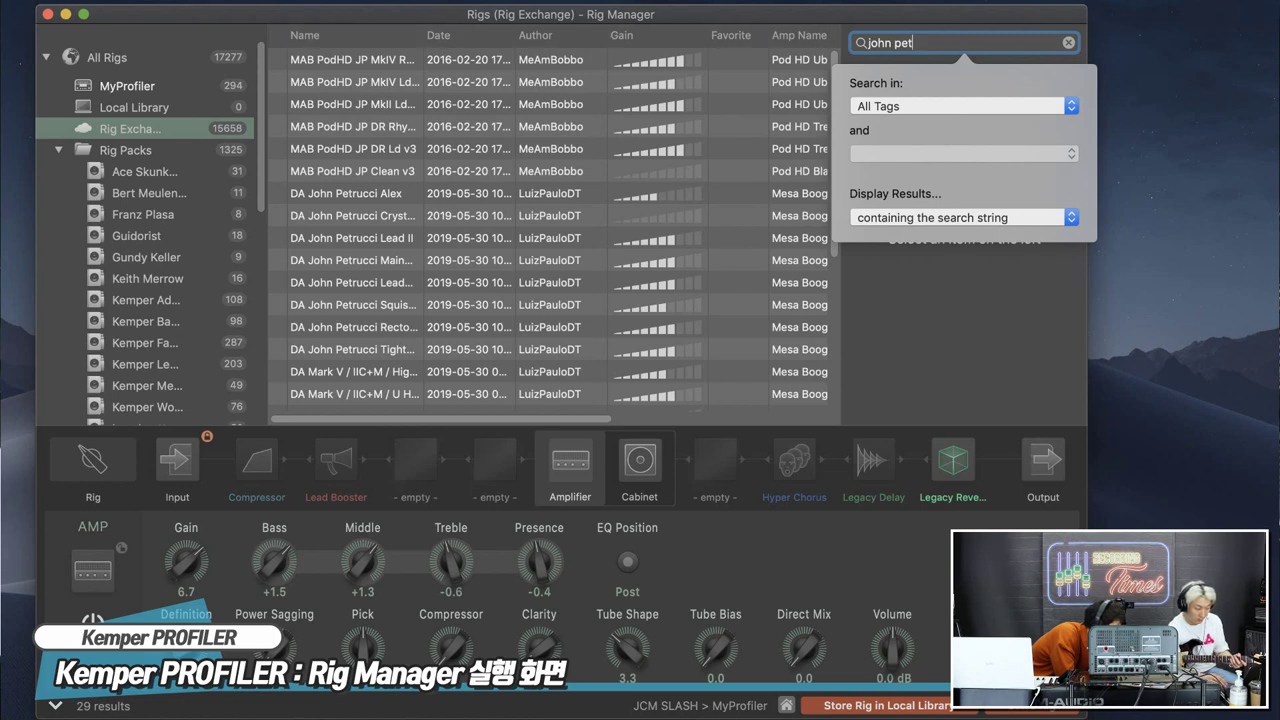
Step: Audition the rigs MAB PodHD JP MkIV Rhy v3, MAB PodHD JP Clean v3 and MAB PodHD JP DR Rhy v3
left_click(354, 60)
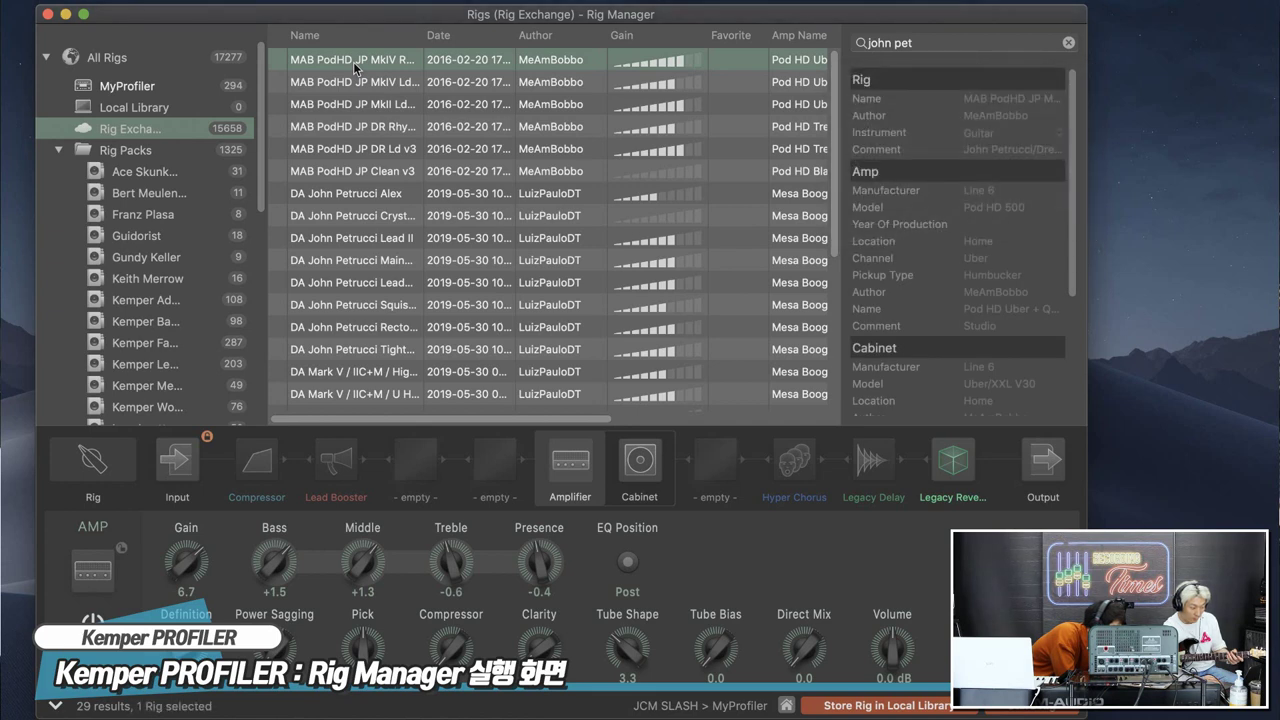
double_click(354, 64)
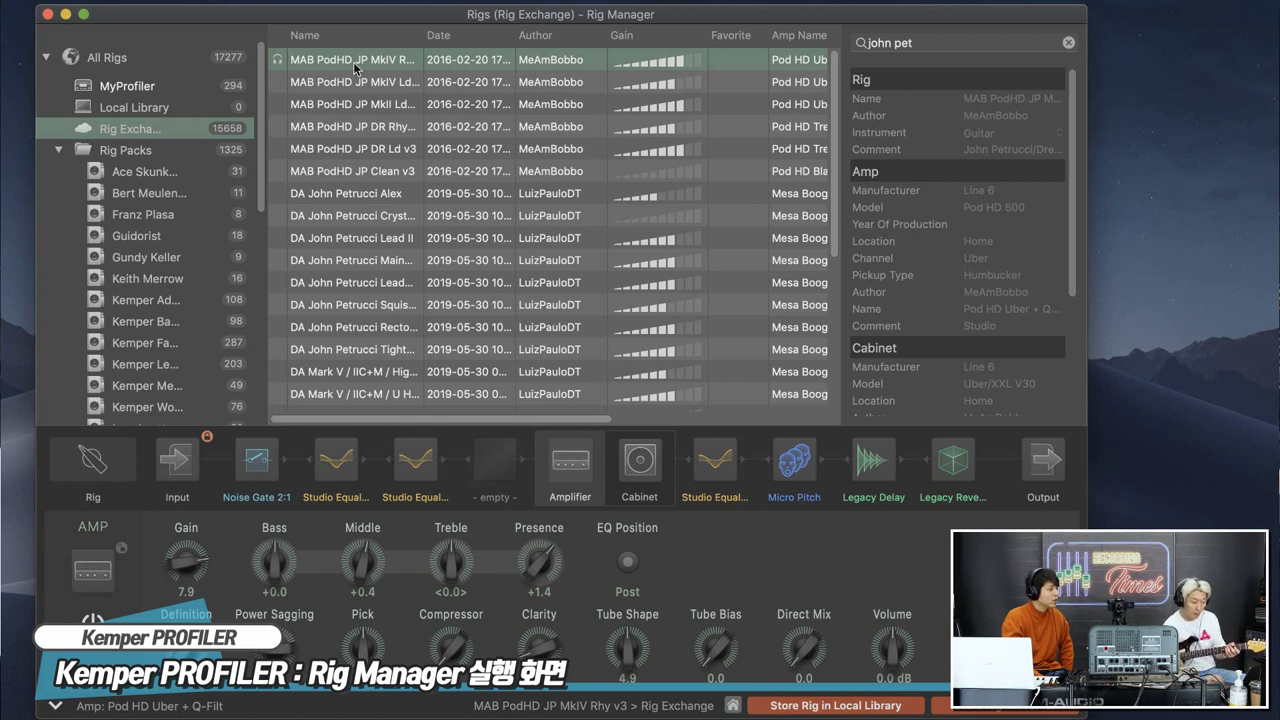
left_click(350, 171)
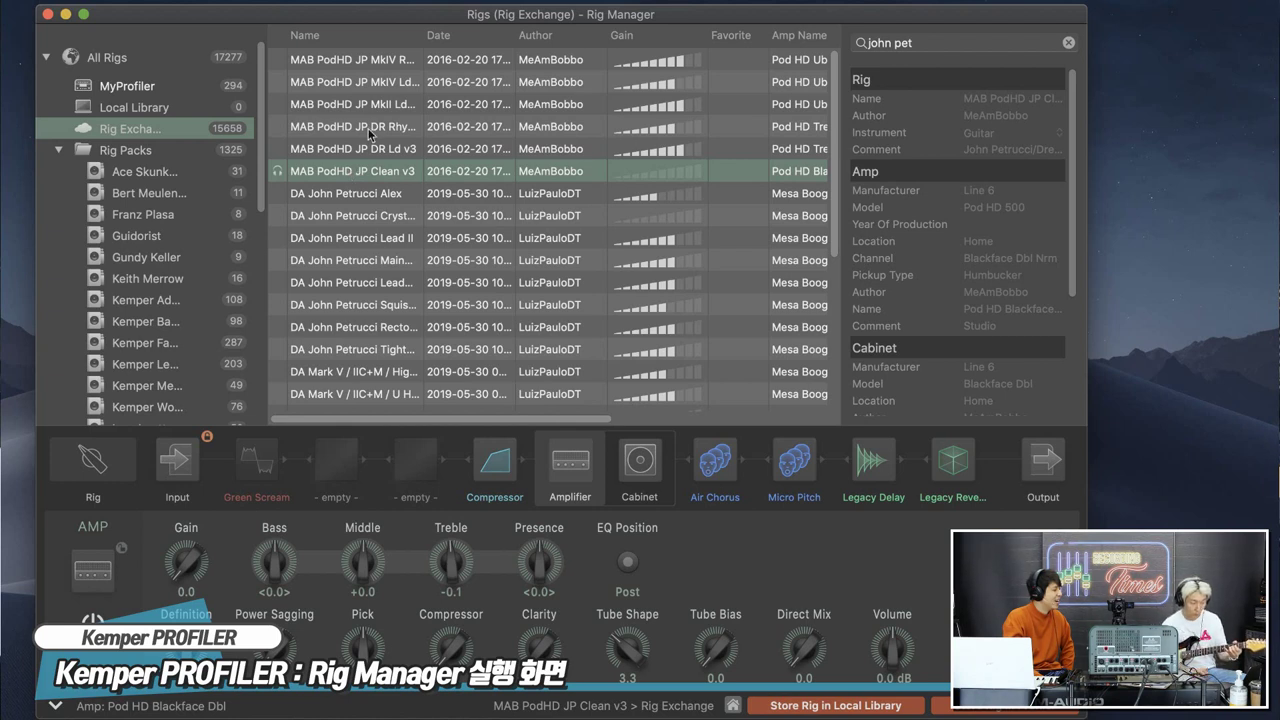
left_click(369, 133)
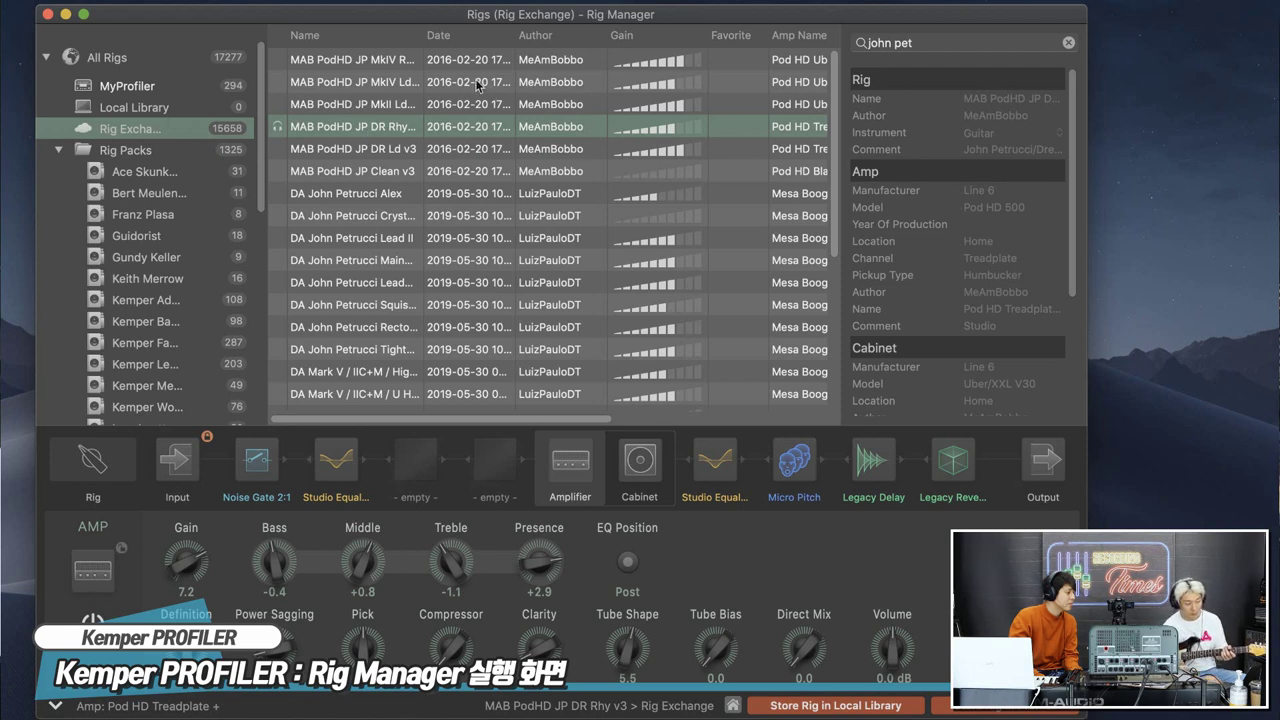
Step: Audition the Mesa Boogie rigs DA Mark V / IIC+M / U High Gain and DA Mark V / XM / High Gain
left_click(365, 283)
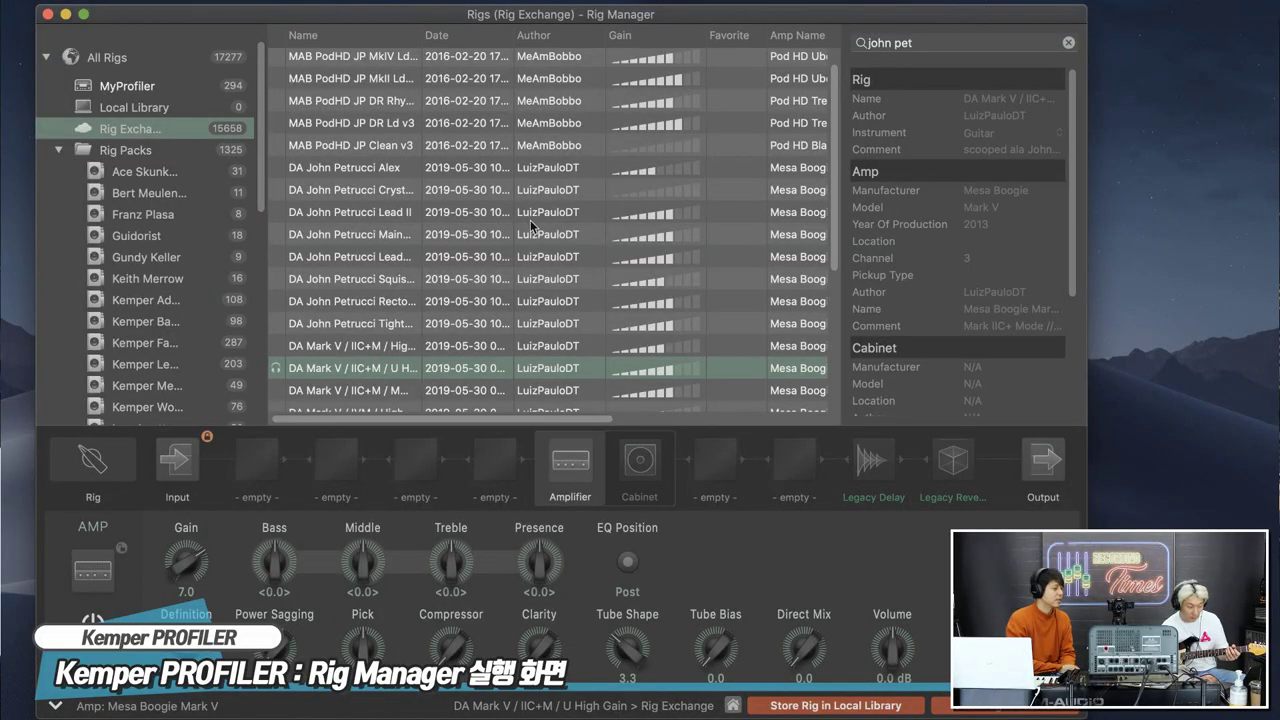
scroll(460, 240, "down", 5)
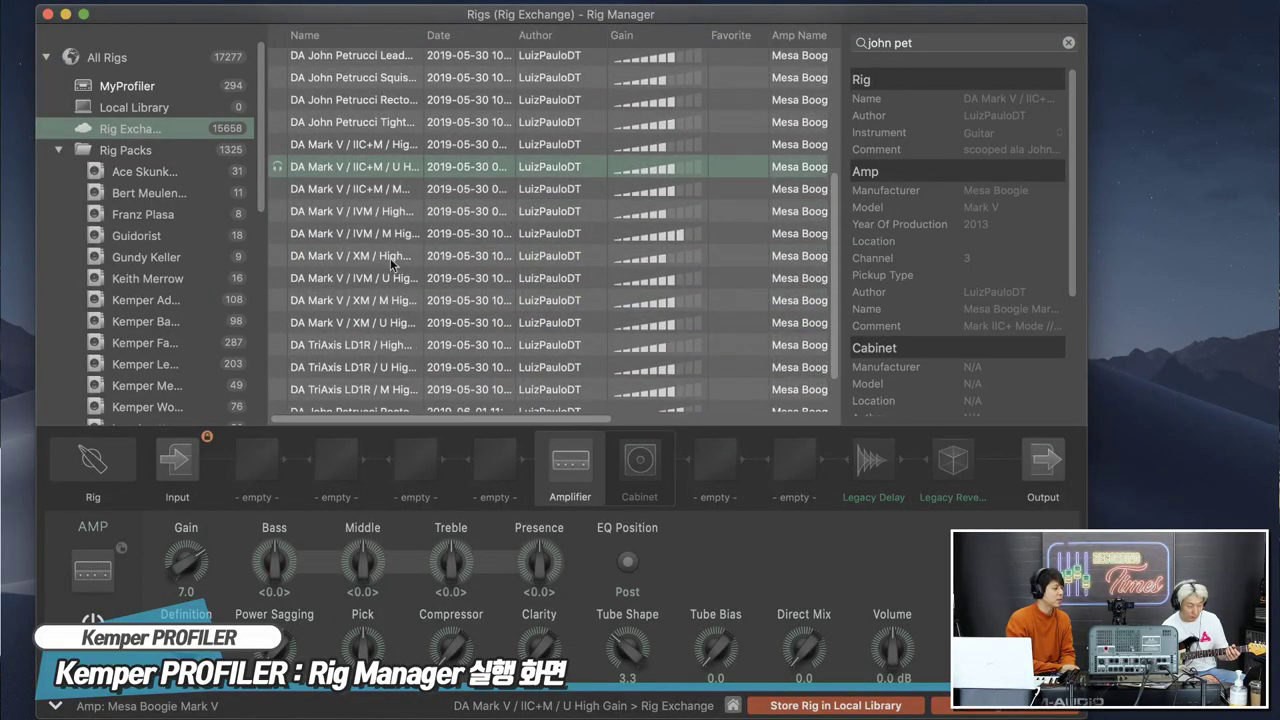
left_click(390, 258)
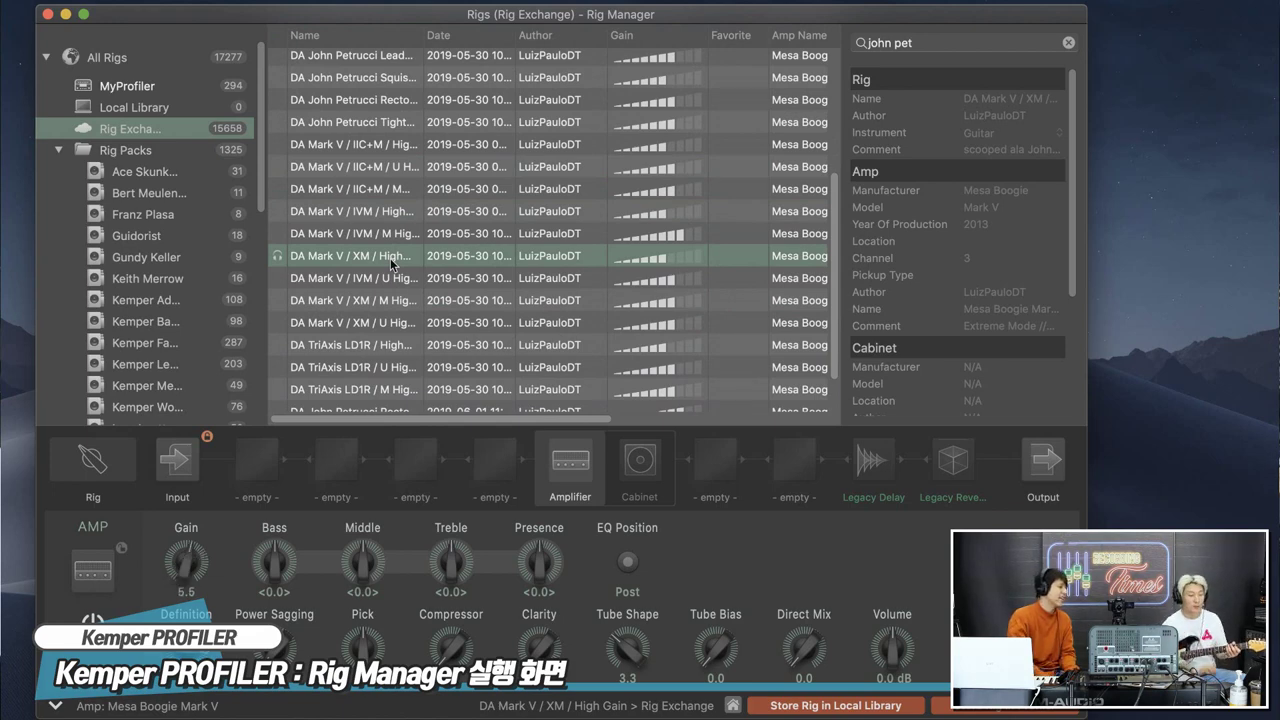
scroll(390, 258, "down", 2)
Step: Load MAB PodHD JP Clean v3 again, followed by the lead rig MAB PodHD JP DR Ld v3
scroll(392, 264, "up", 5)
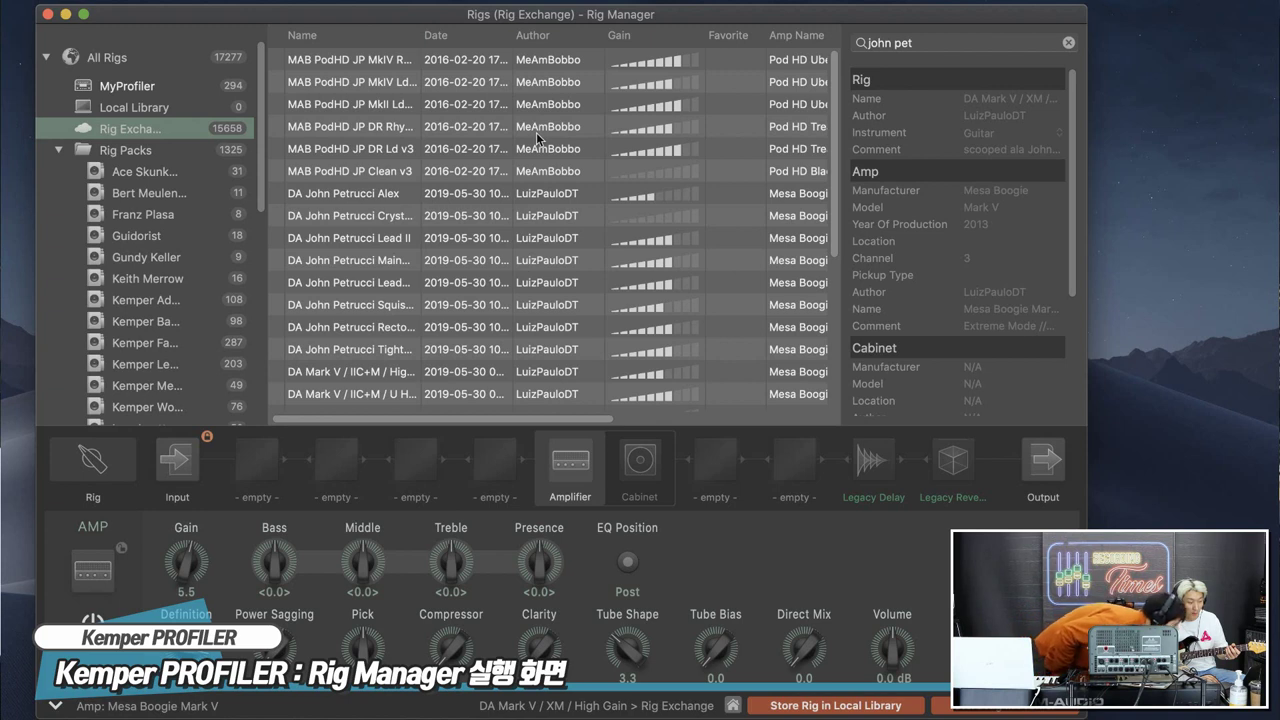
left_click(328, 174)
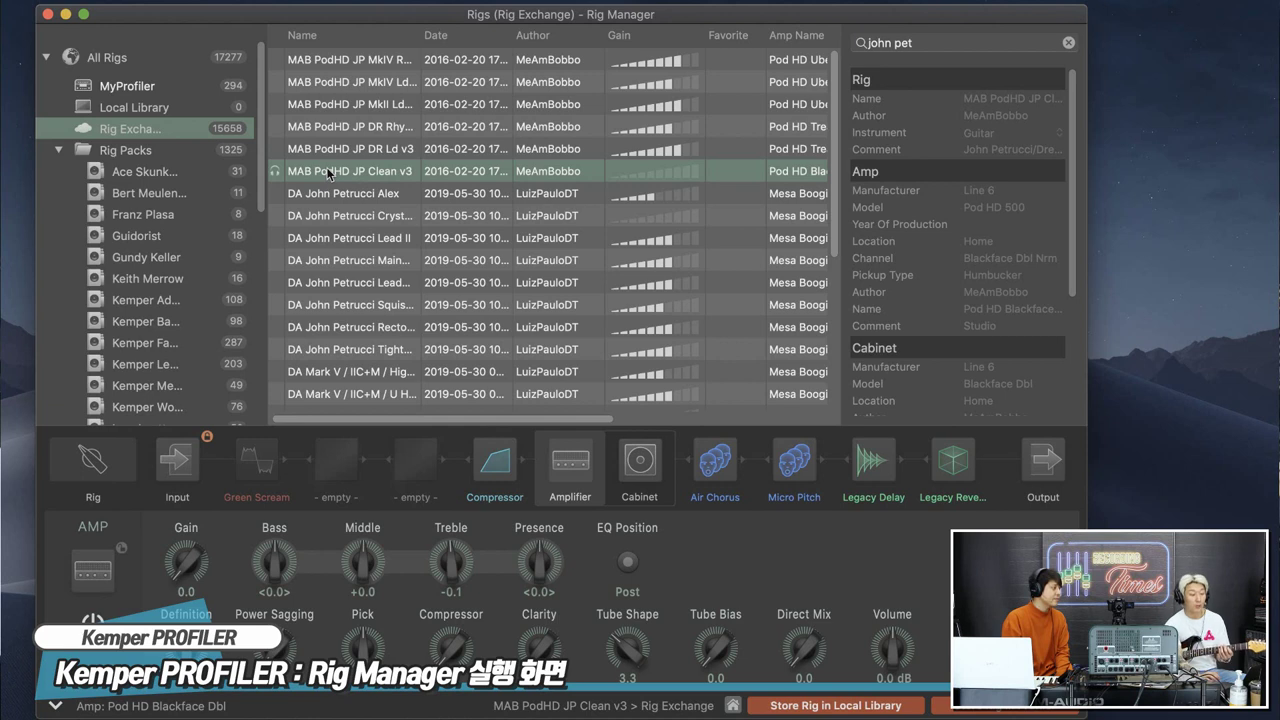
left_click(340, 149)
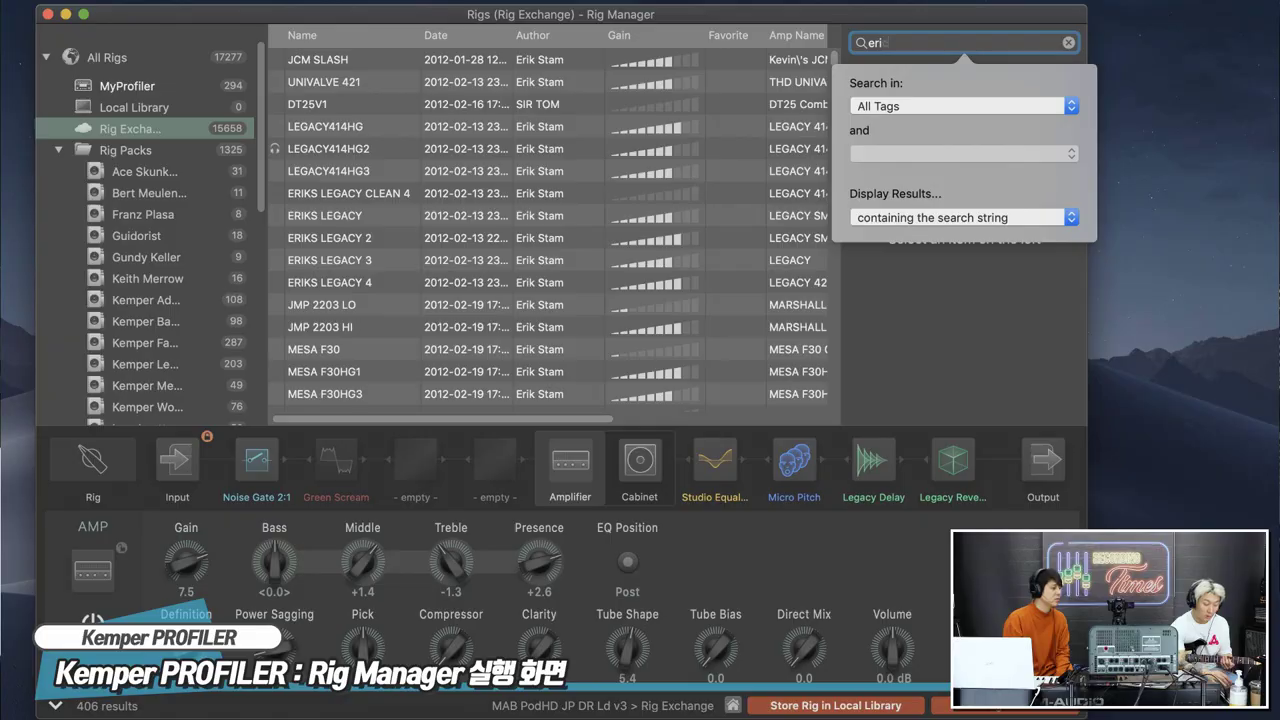
Step: Search the Rig Exchange library for "eric johnson"
type("c")
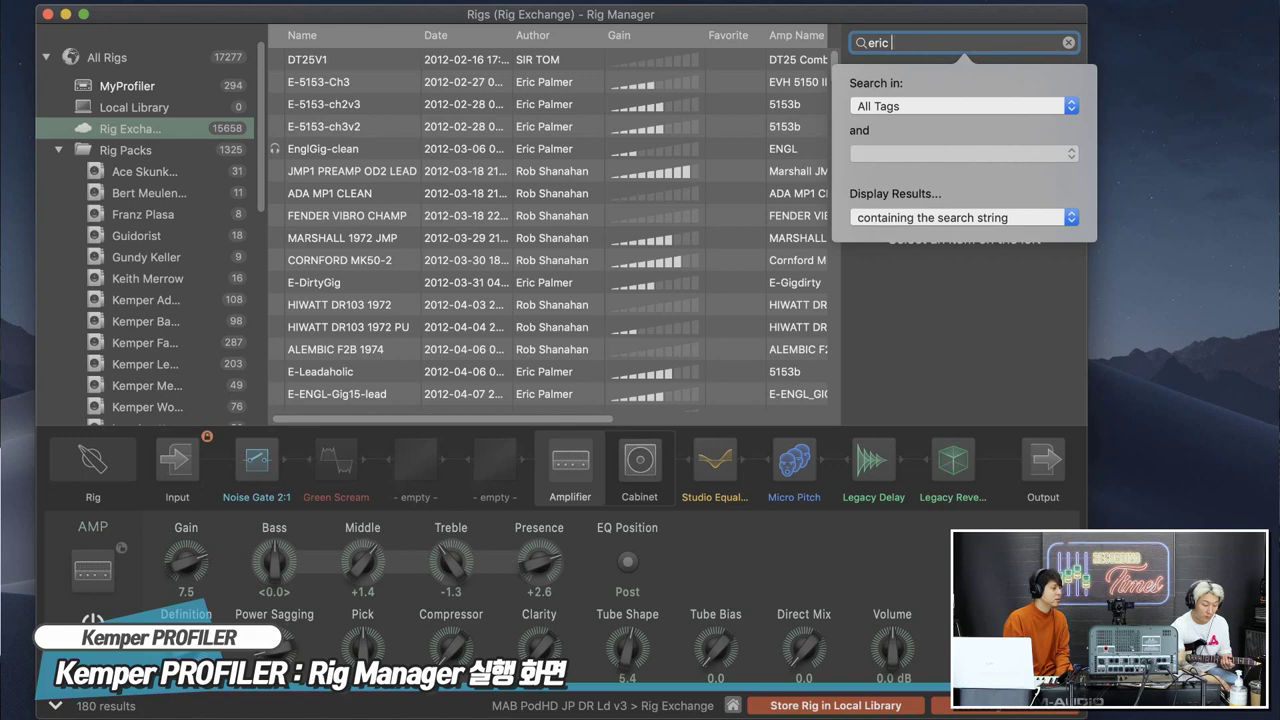
type(" johns")
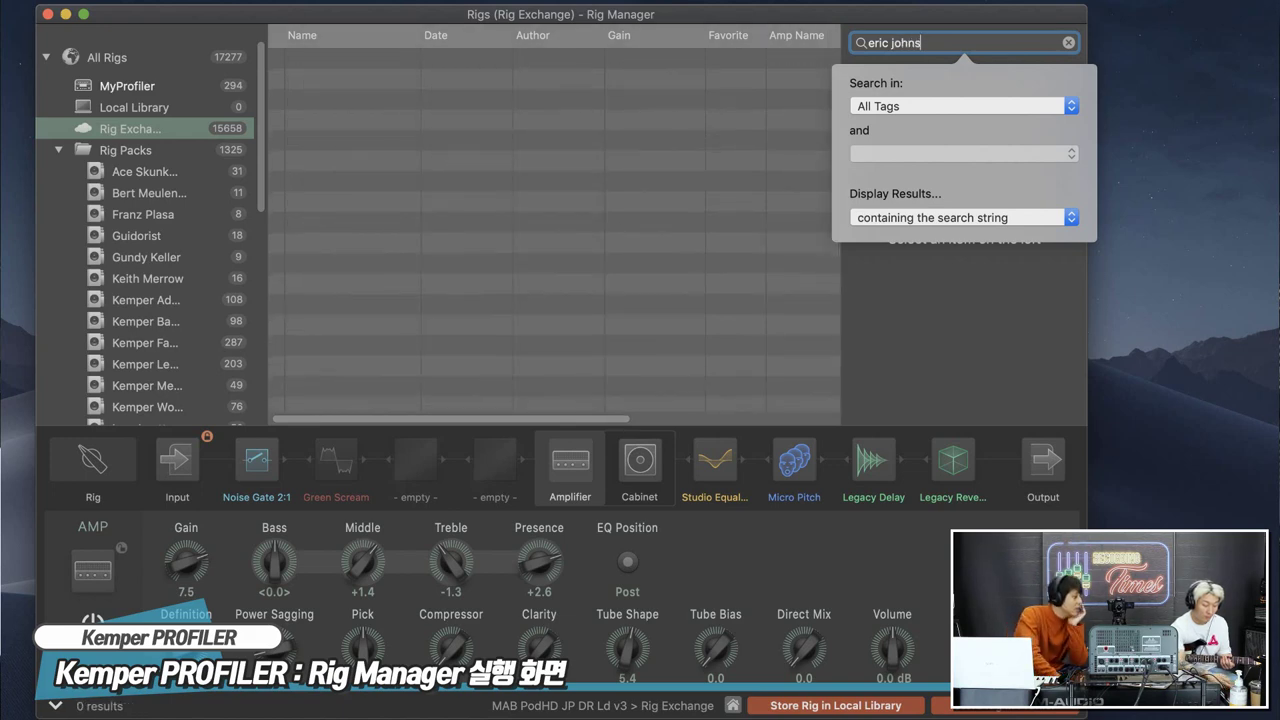
type("on")
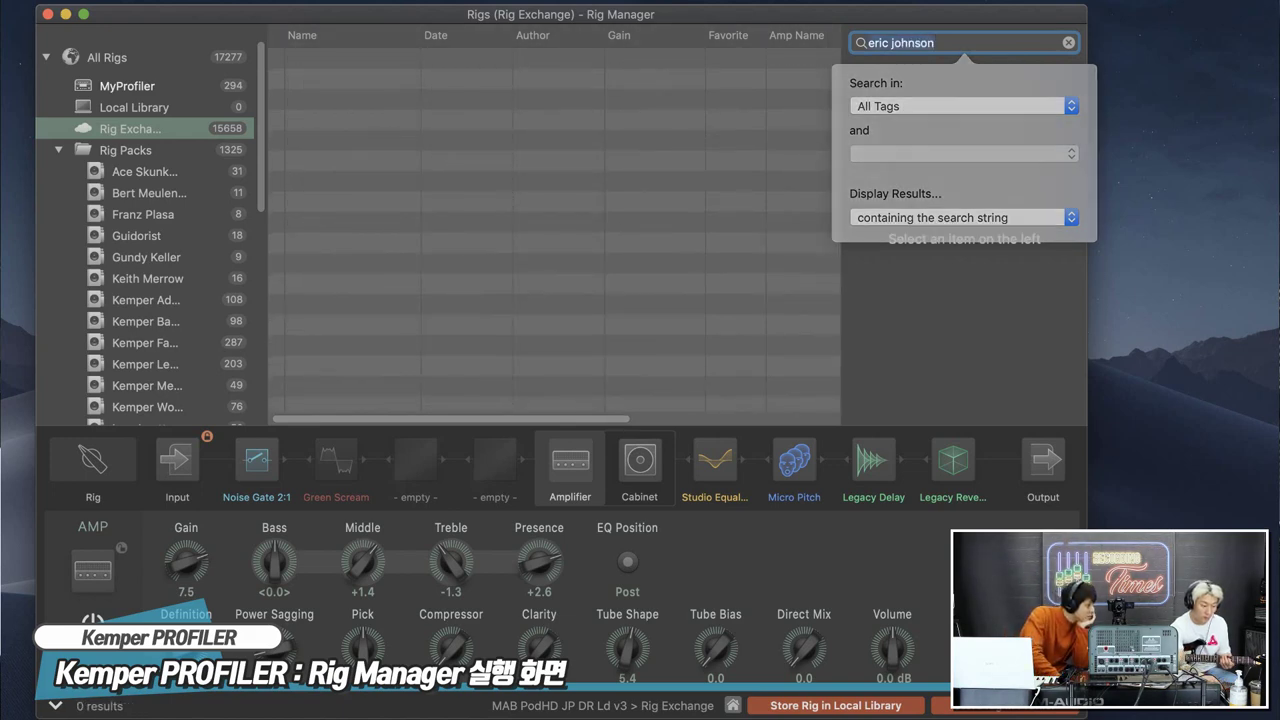
left_click(950, 42)
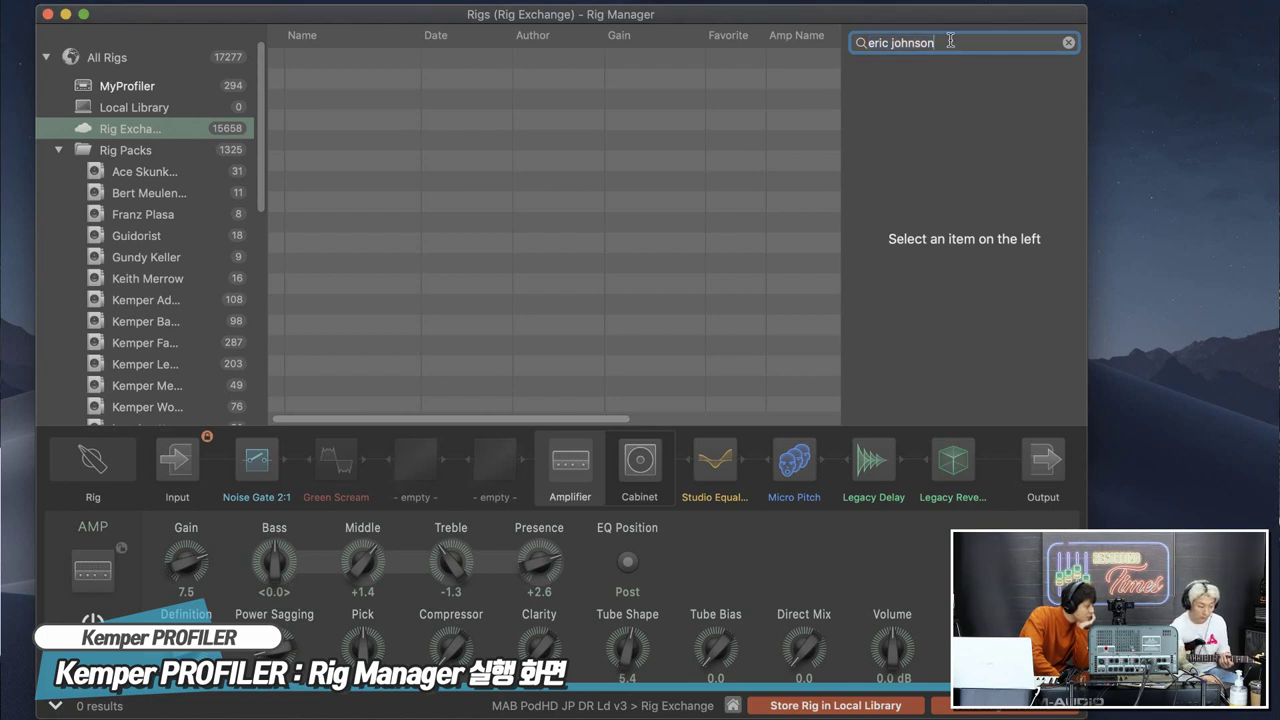
Step: Shorten the rig search text to "eric"
key("BackSpace")
key("BackSpace")
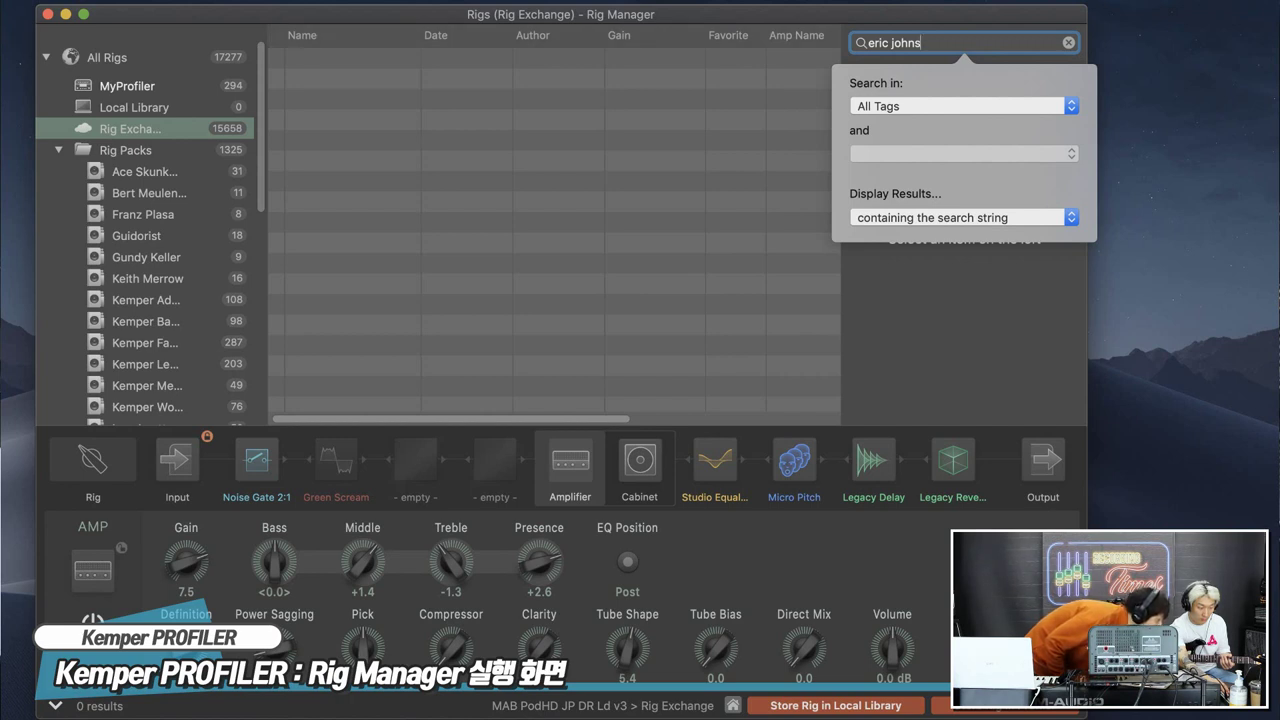
type("on")
key("BackSpace")
key("BackSpace")
key("BackSpace")
key("BackSpace")
key("BackSpace")
key("BackSpace")
key("BackSpace")
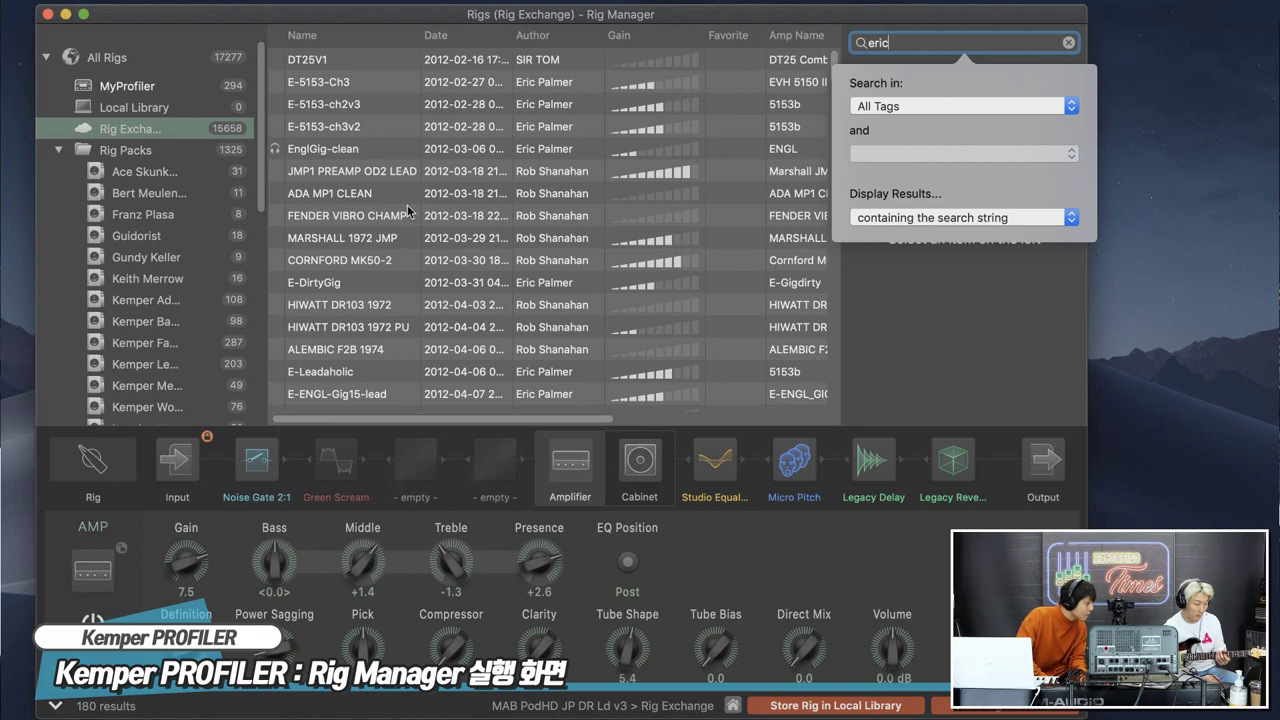
Step: Audition the rigs EVH 5150 III CH1 V30 and EVH 5150 III CH3 V30 from the search results
scroll(407, 210, "down", 3)
scroll(407, 210, "down", 4)
scroll(407, 210, "down", 3)
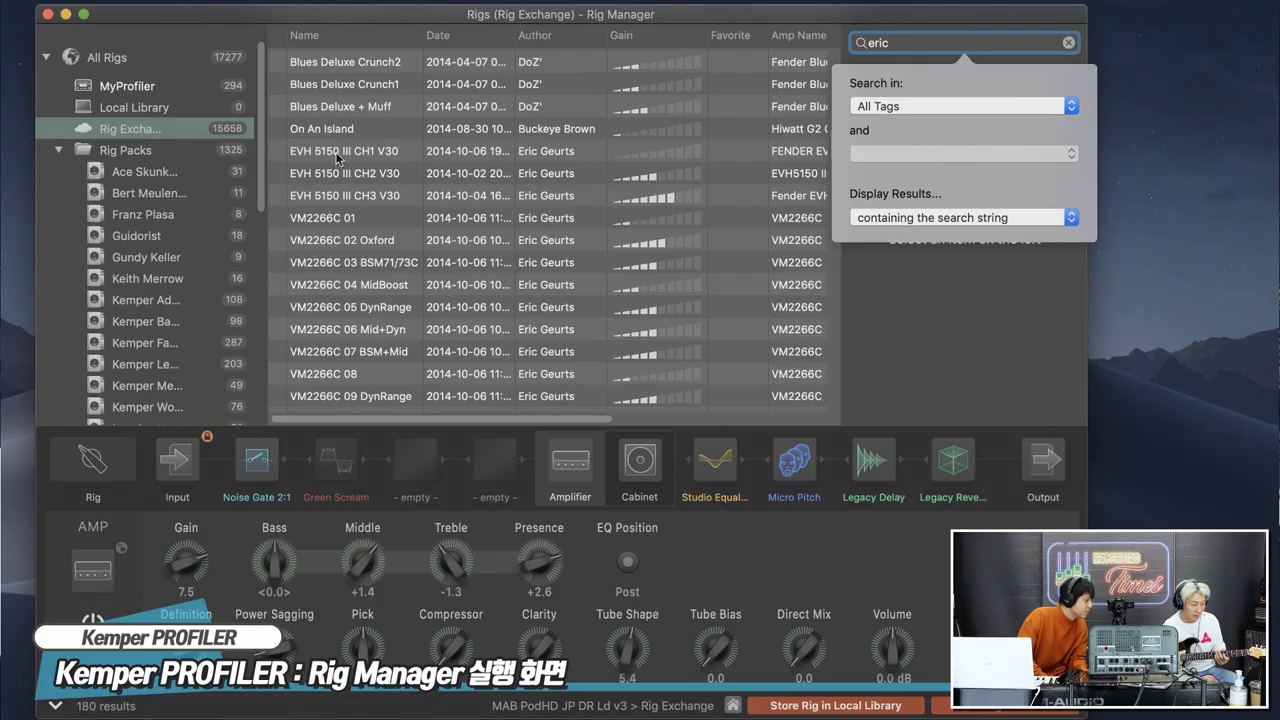
left_click(337, 155)
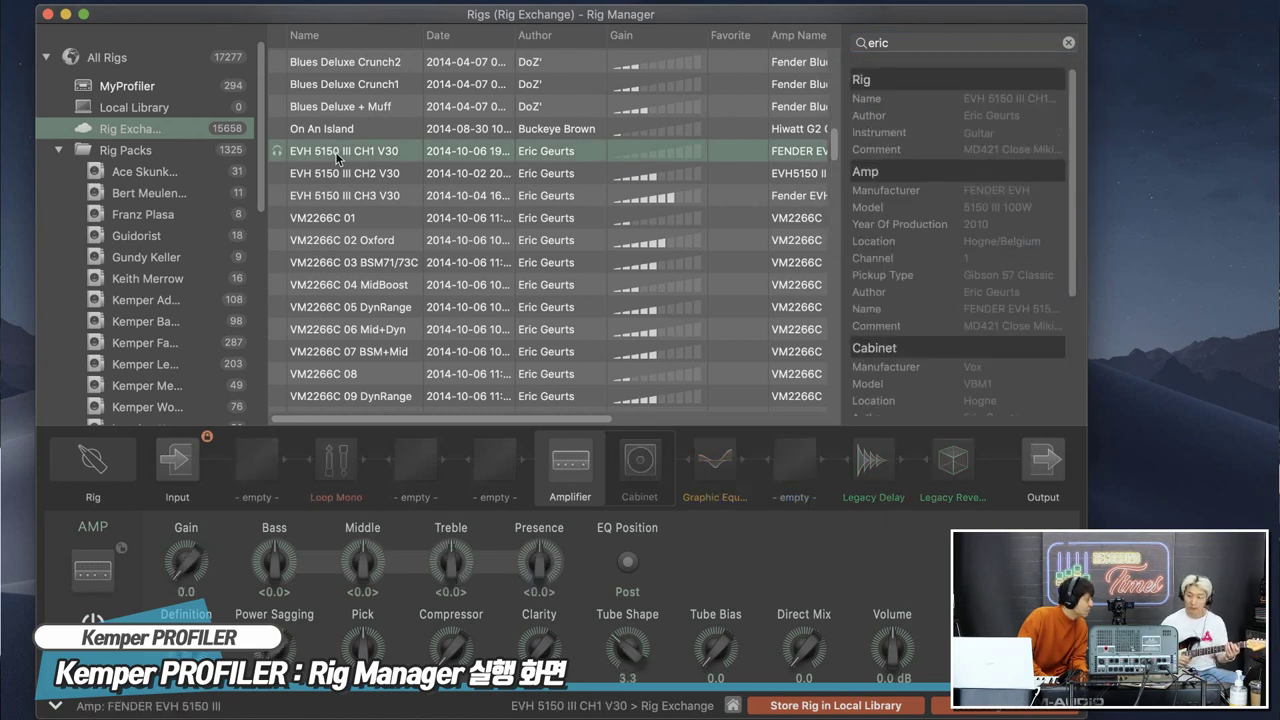
left_click(331, 196)
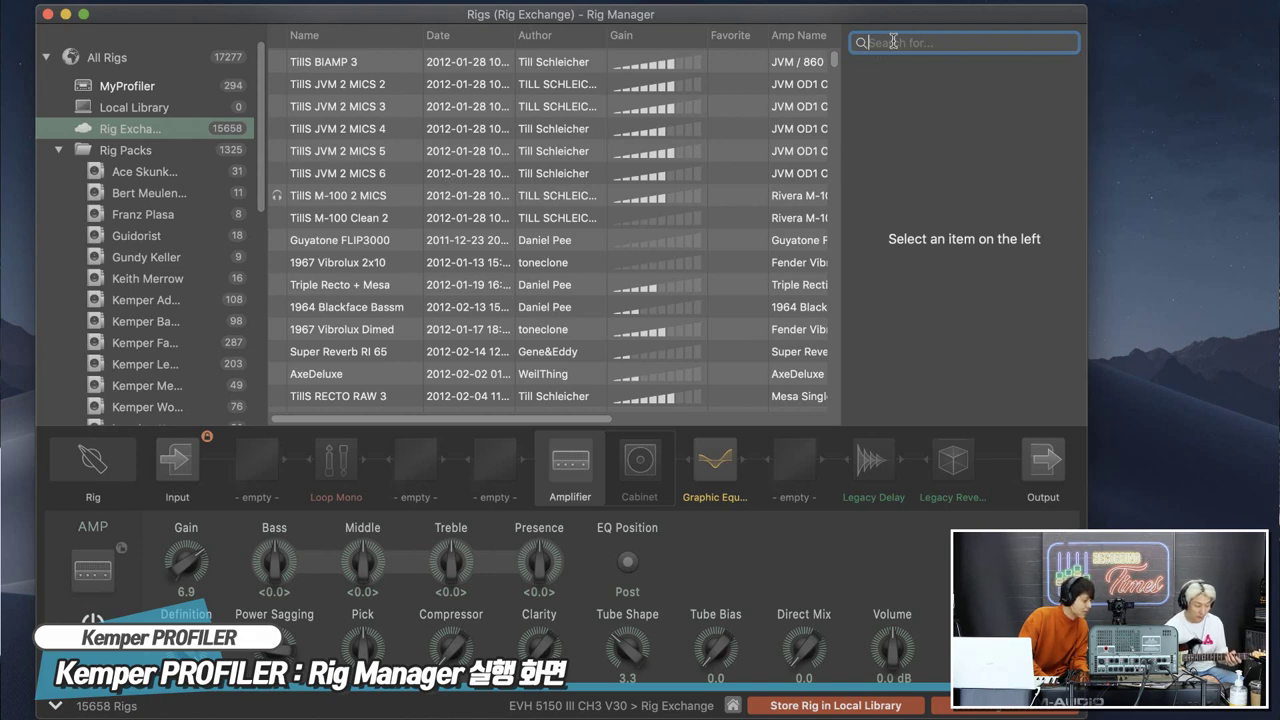
Step: Search the Rig Exchange for "blues" and audition the rigs Boogie_SB_tele_clean, TopHat Club Royale and Fuzz 2
type("blues")
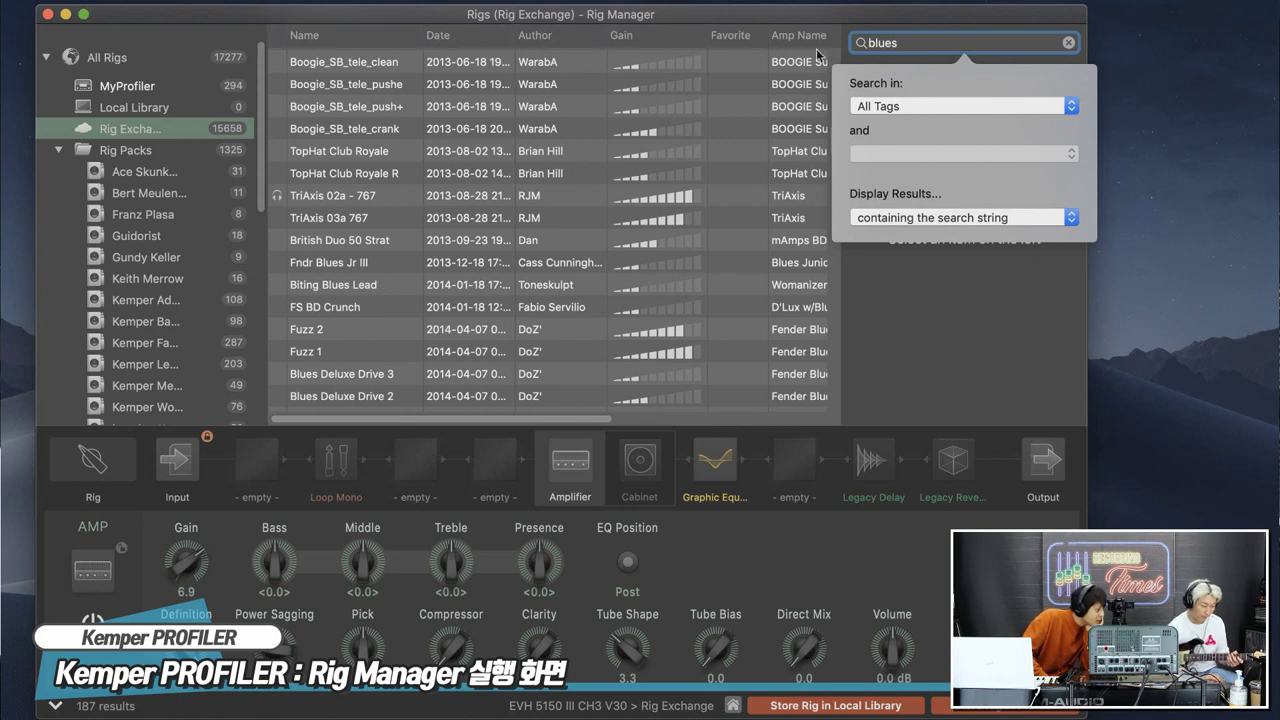
left_click(351, 66)
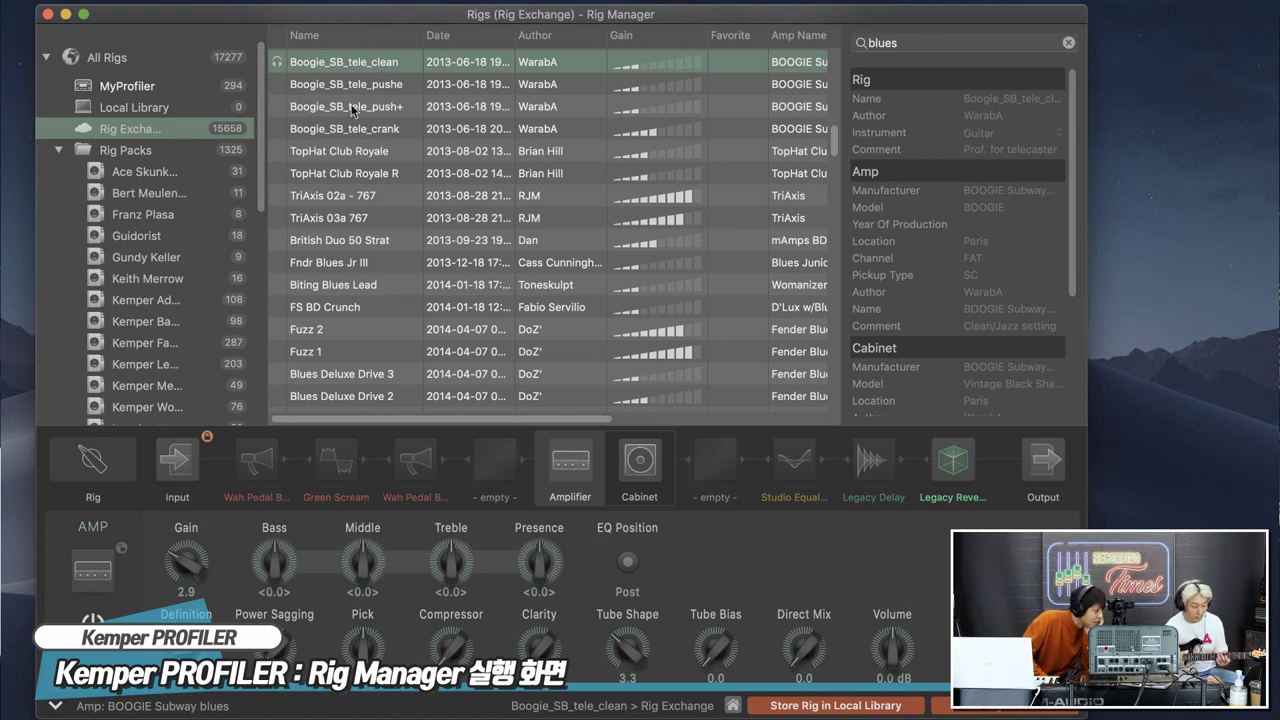
left_click(335, 152)
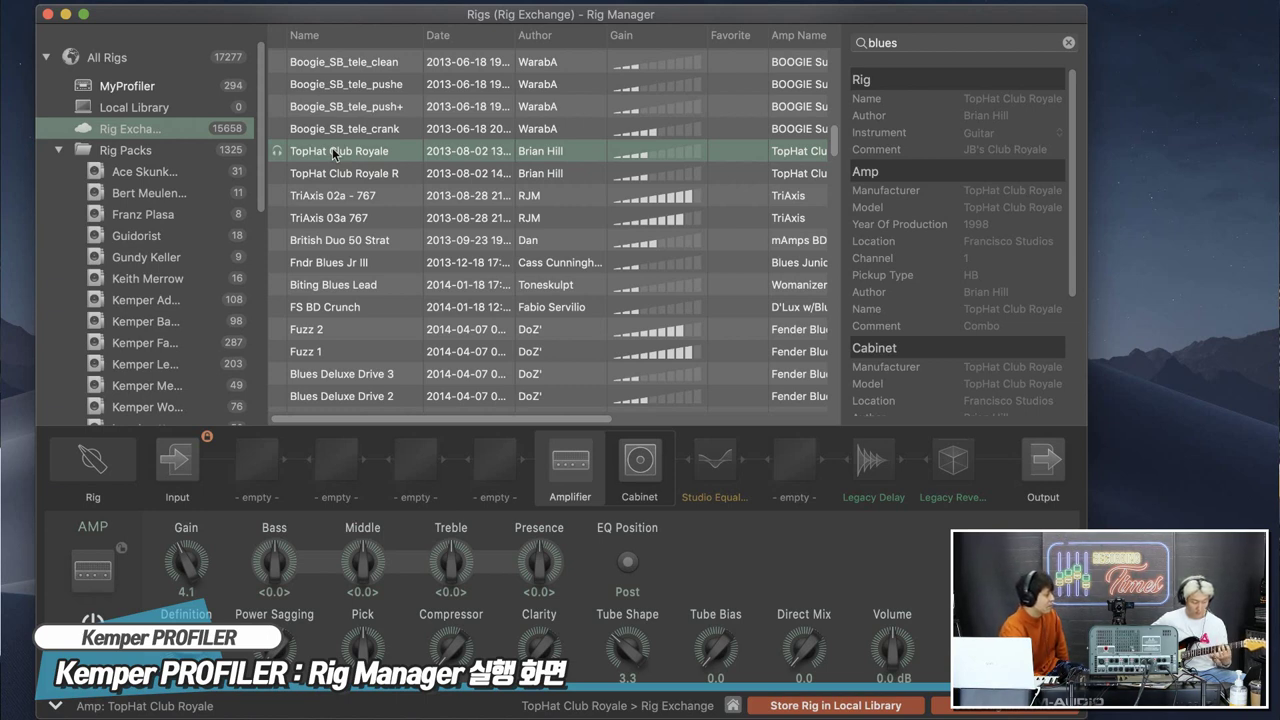
left_click(333, 330)
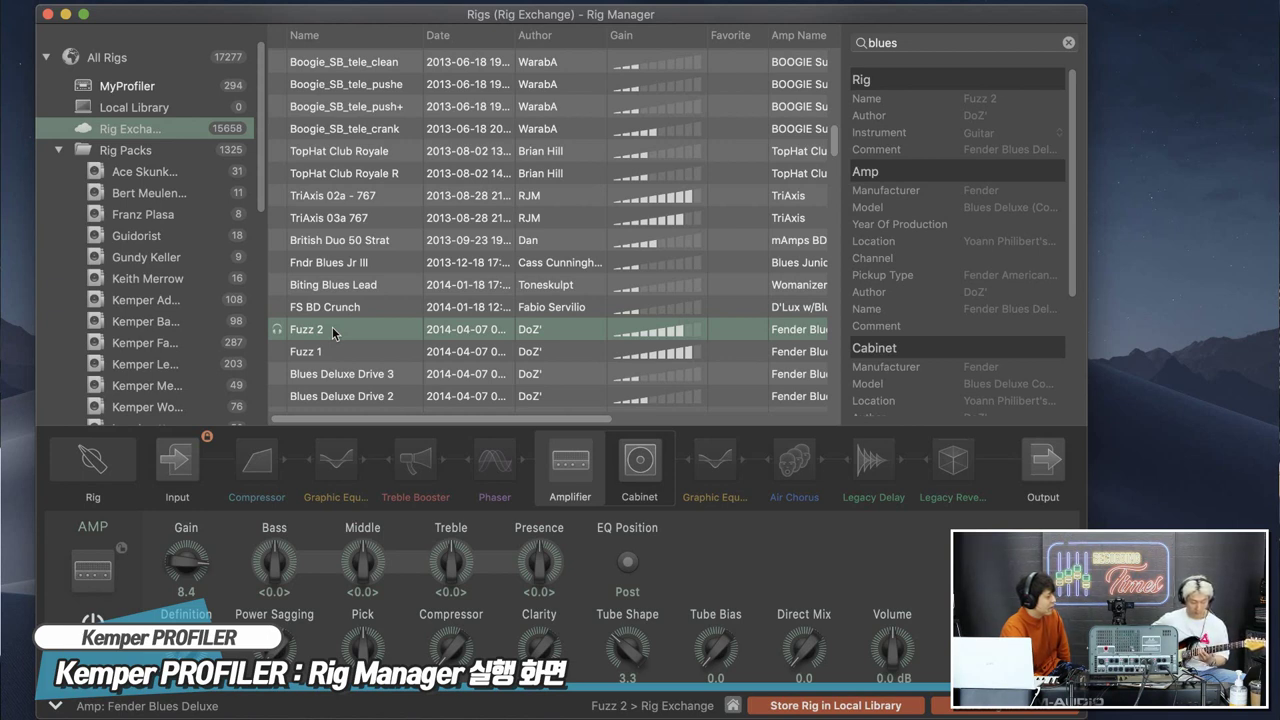
Step: Replace the rig search text with "toto" and run the search
left_click(928, 45)
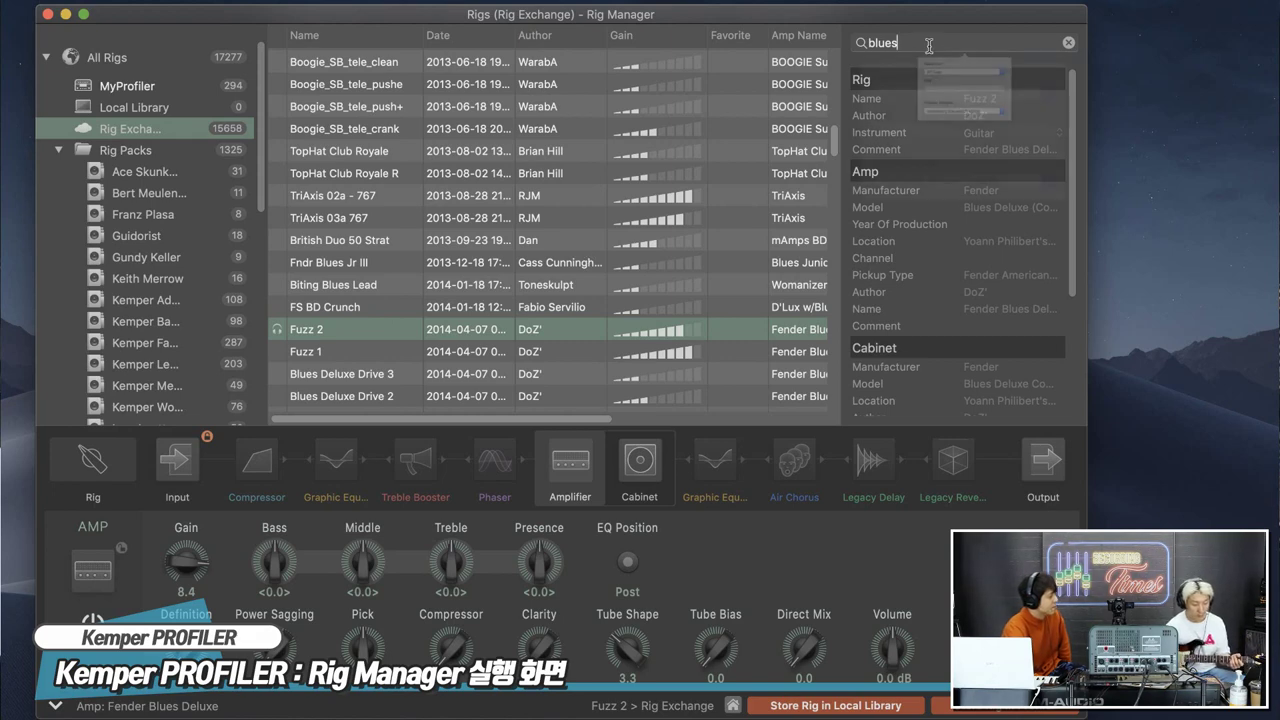
type("to")
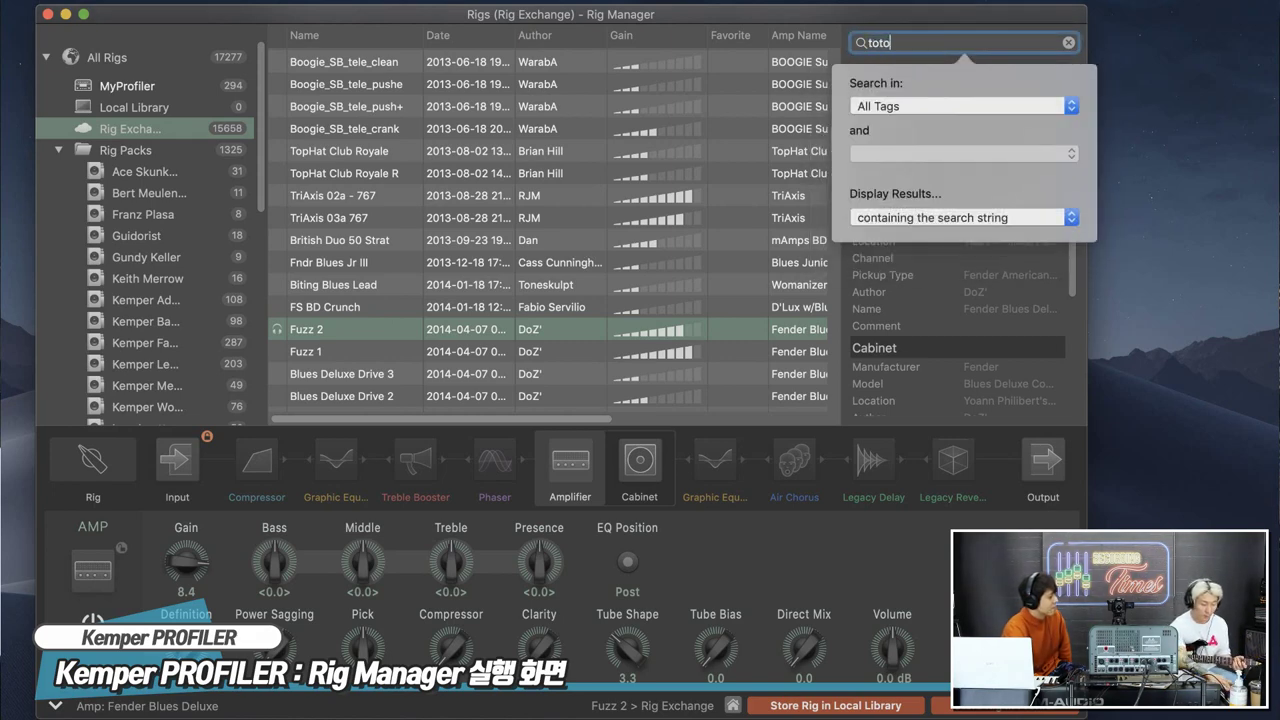
type("to")
key("Return")
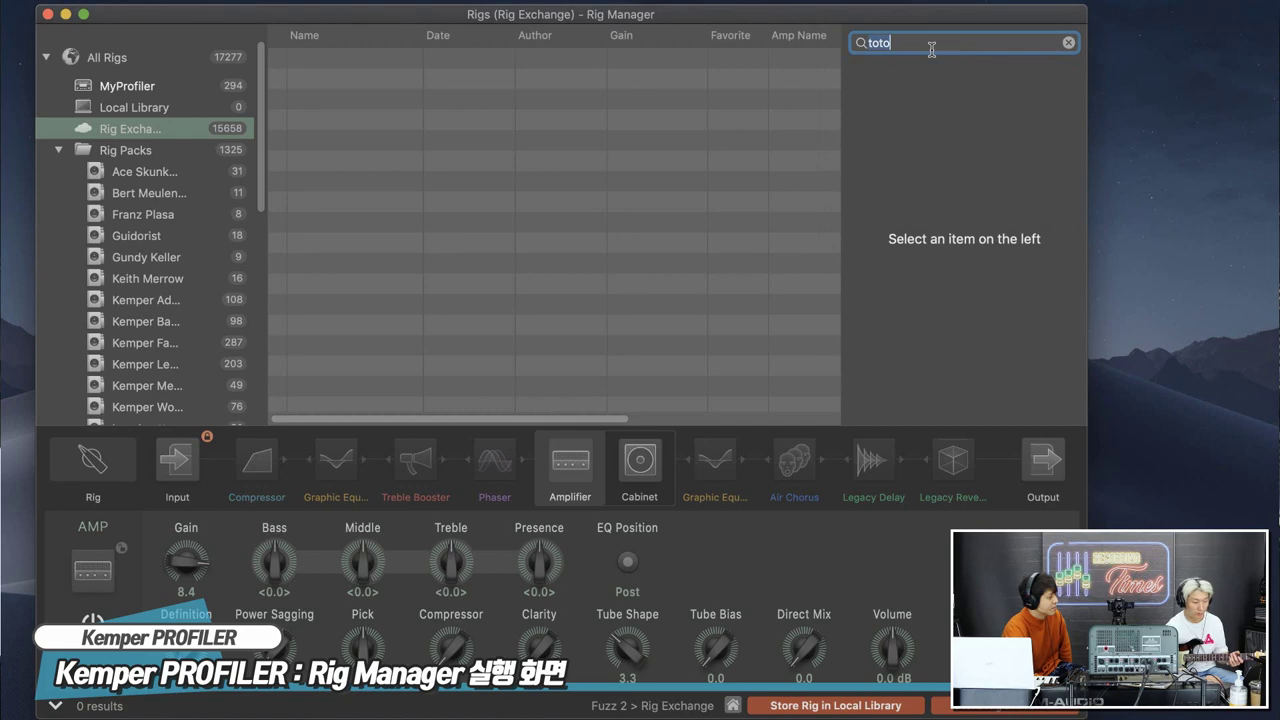
Step: Search the Rig Exchange library for "steve"
type("steve")
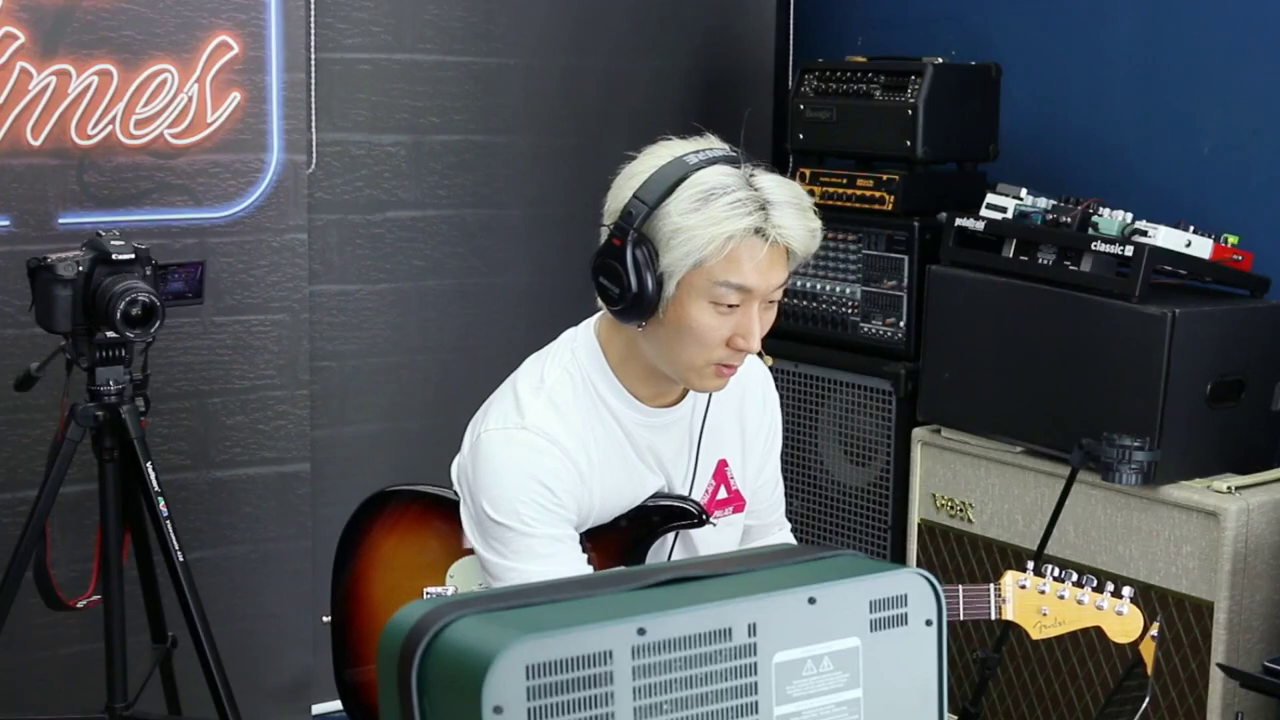